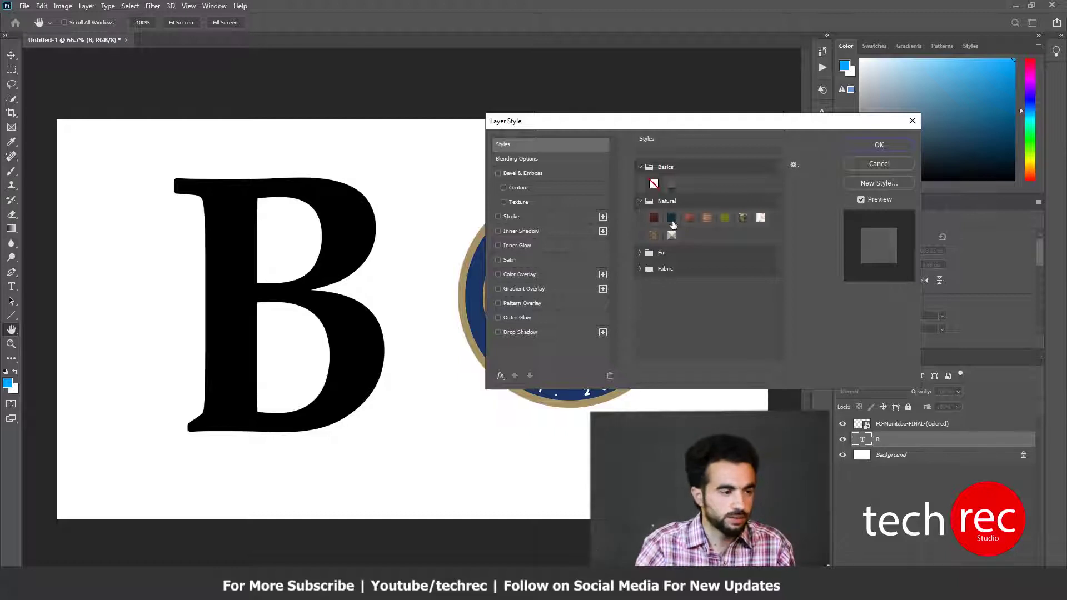
# Try several Natural preset styles on the letter B and clear them with the no-style preset under Basics
pyautogui.click(758, 221)
pyautogui.click(707, 218)
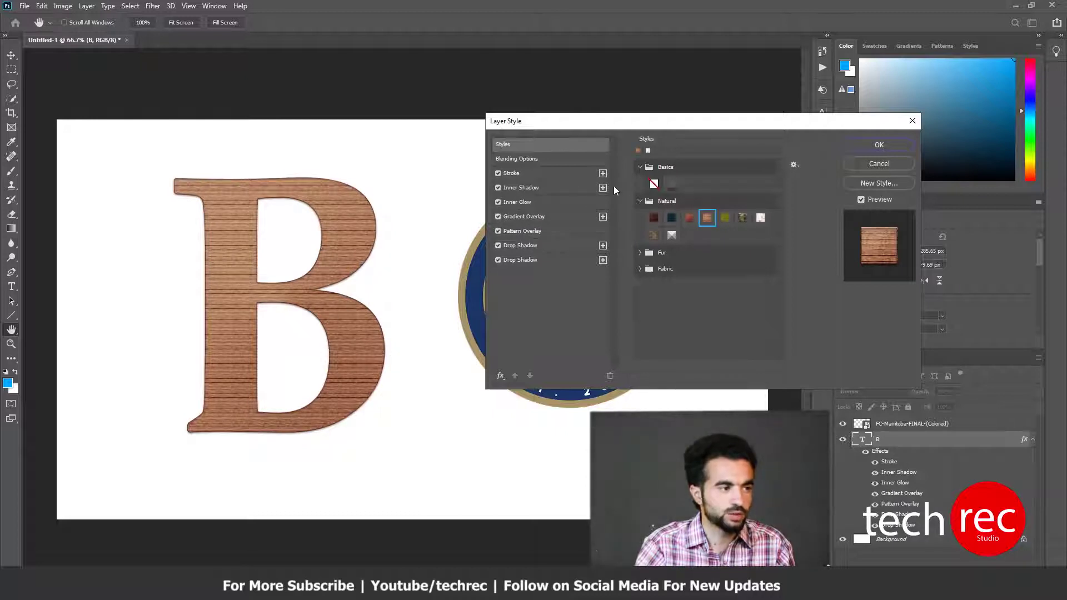
pyautogui.click(671, 218)
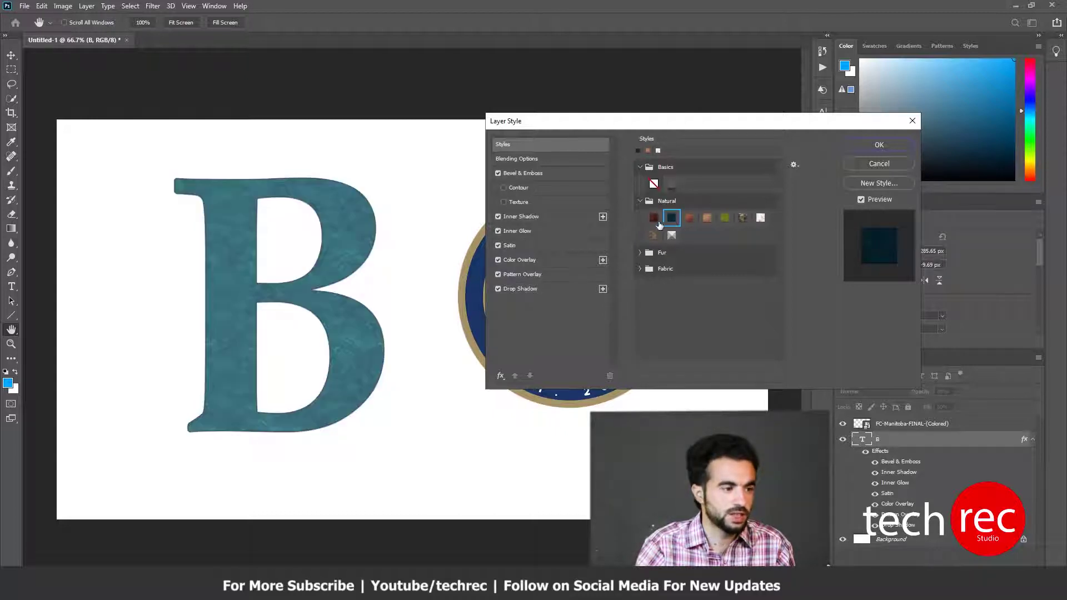
pyautogui.click(654, 218)
pyautogui.click(654, 236)
pyautogui.click(671, 234)
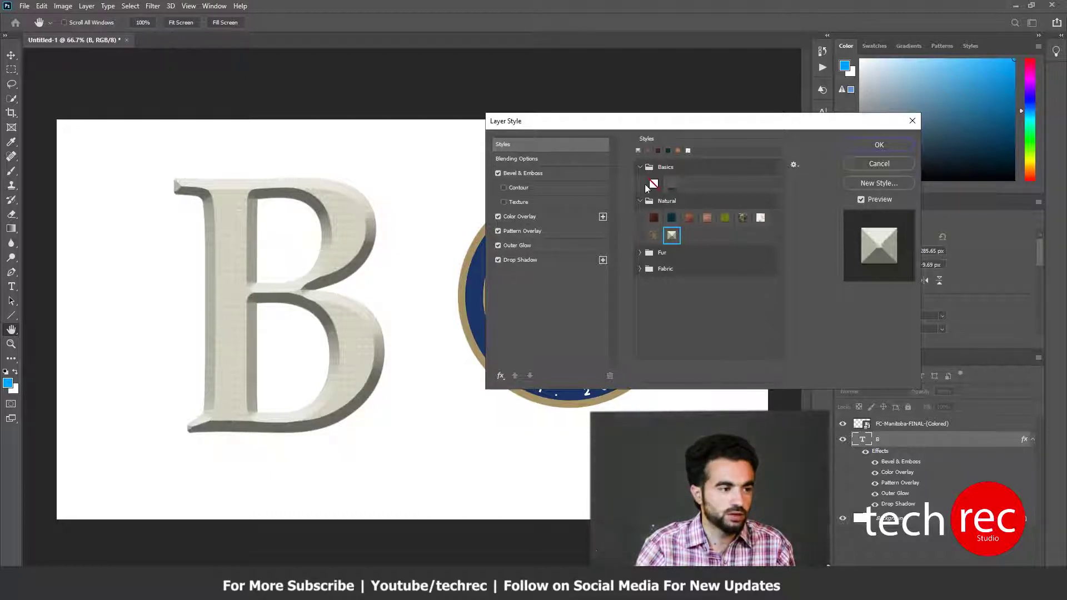
pyautogui.click(653, 183)
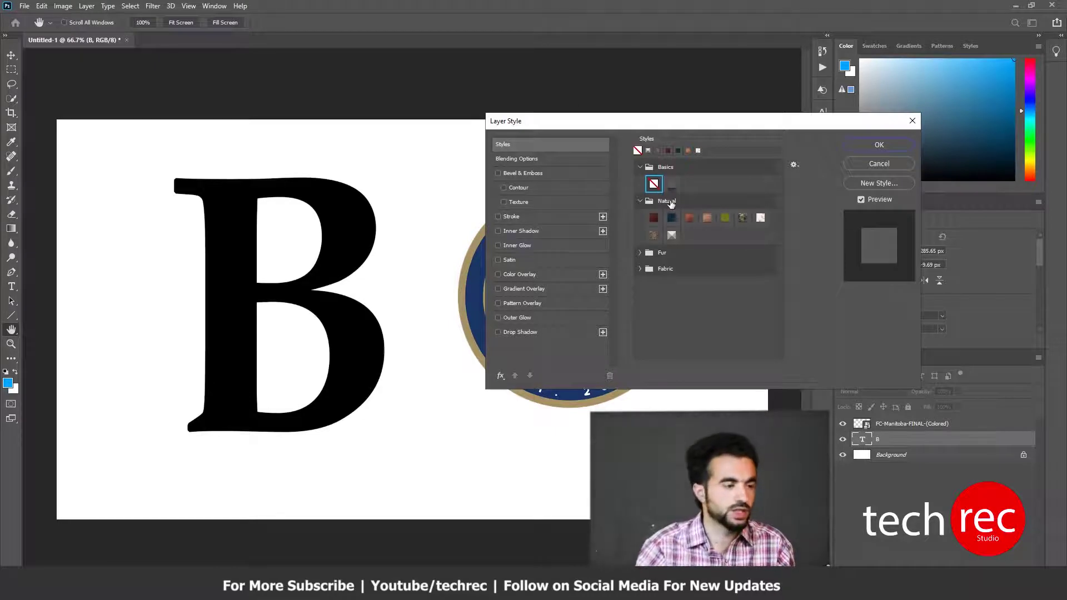
pyautogui.click(639, 165)
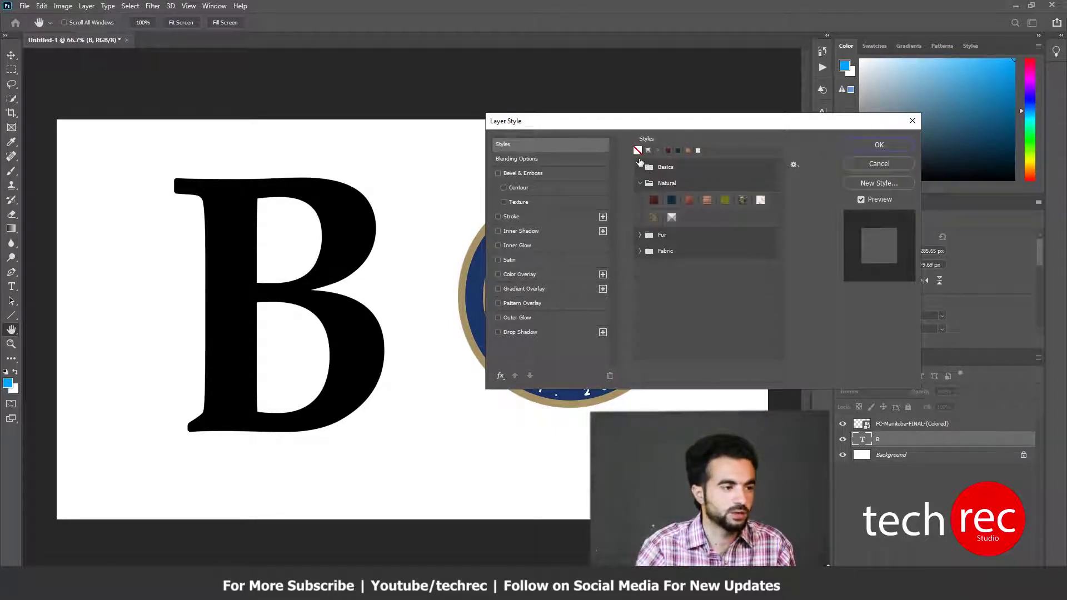
pyautogui.click(640, 167)
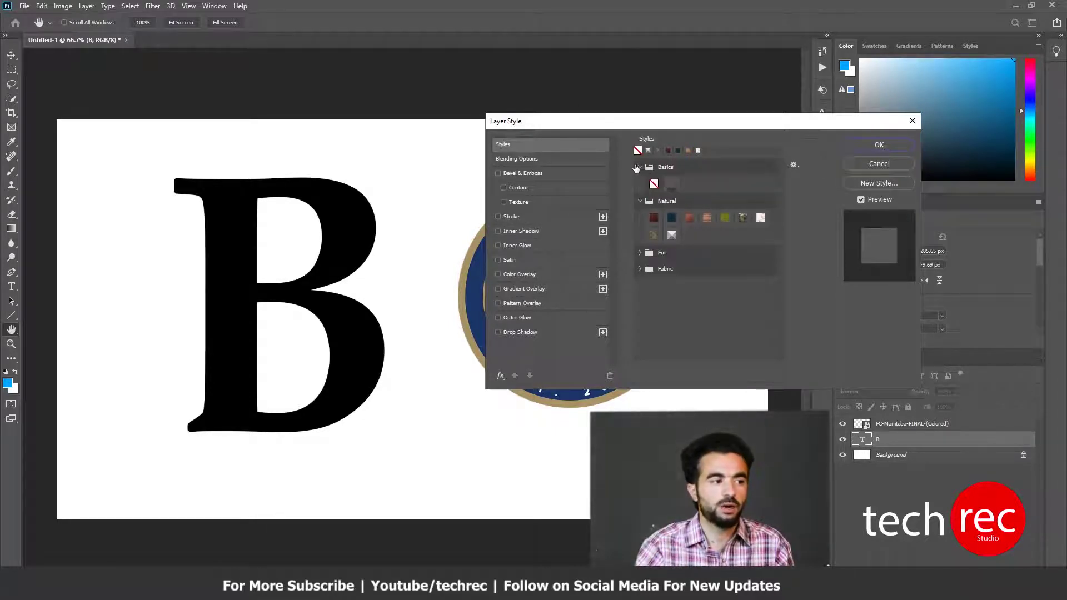
pyautogui.click(640, 167)
# Try the Drop Shadow, Outer Glow and Pattern Overlay effects on the letter B and switch them all off
pyautogui.click(523, 329)
pyautogui.click(524, 318)
pyautogui.click(517, 303)
pyautogui.click(498, 303)
pyautogui.click(498, 317)
pyautogui.click(498, 332)
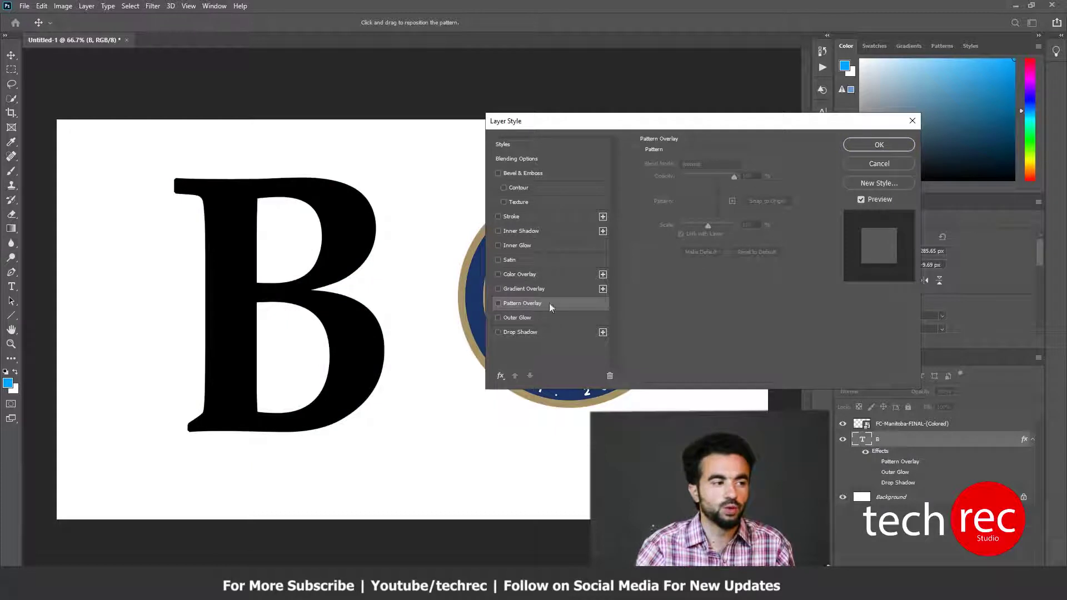
# Move the Layer Style dialog clear of the letter B and enable its Drop Shadow with the default settings
pyautogui.moveTo(578, 127); pyautogui.dragTo(727, 105)
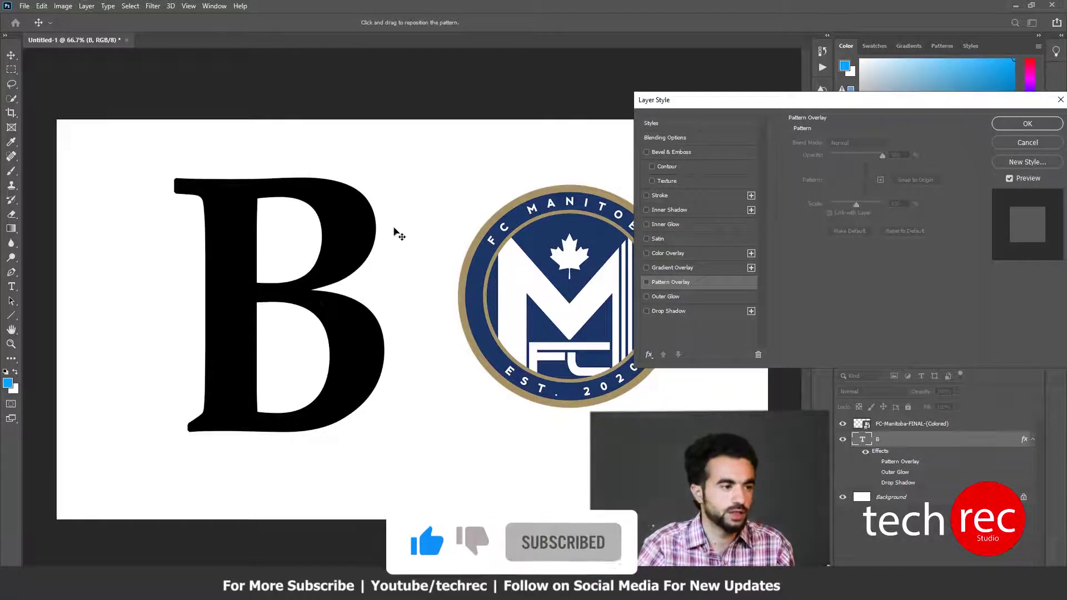
pyautogui.moveTo(747, 105); pyautogui.dragTo(703, 105)
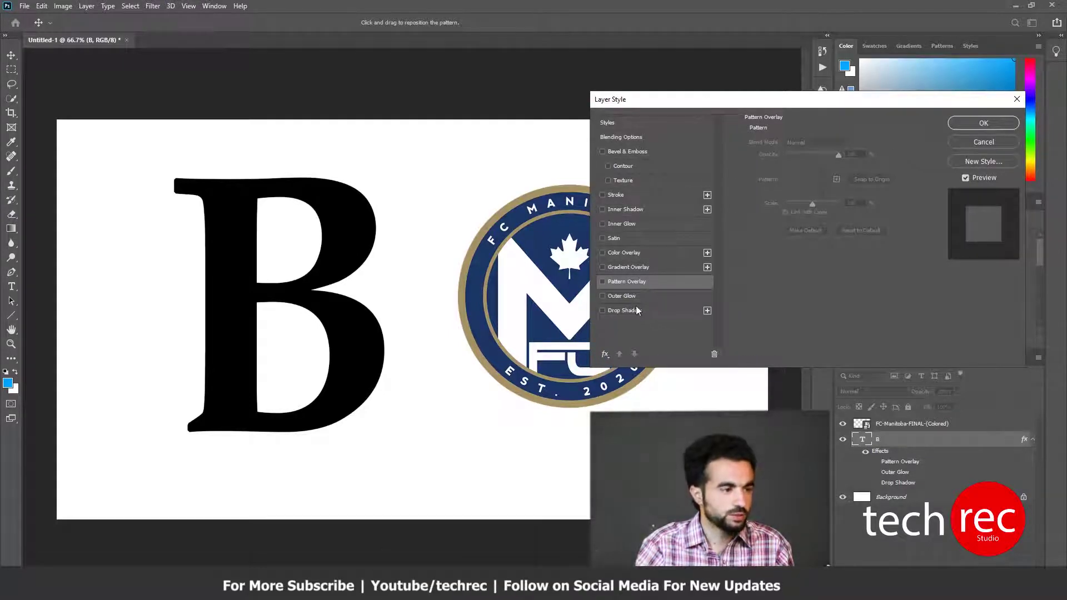
pyautogui.moveTo(676, 100); pyautogui.dragTo(660, 79)
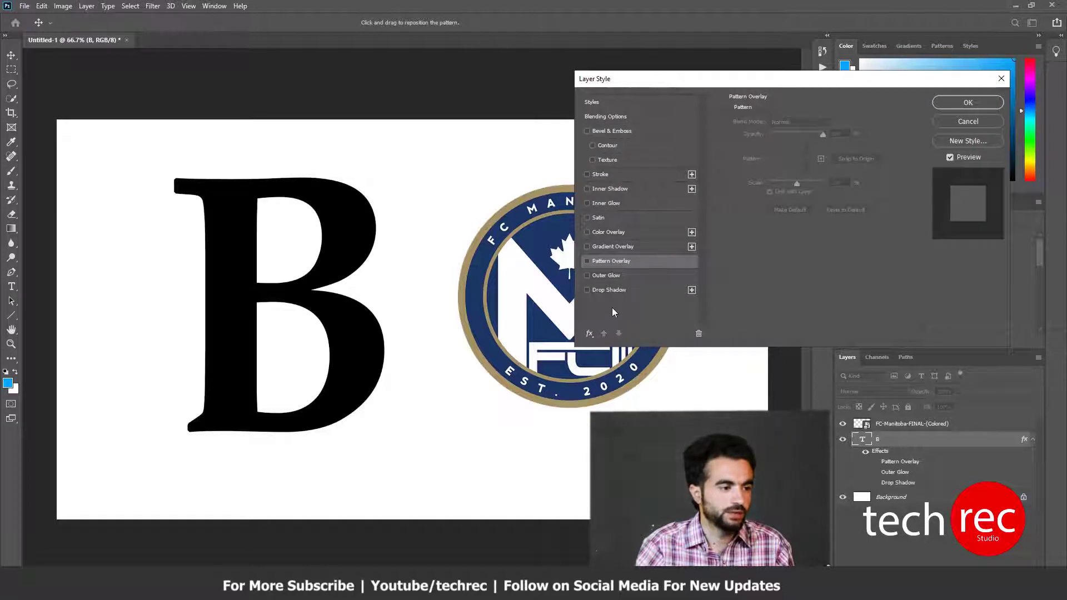
pyautogui.click(601, 291)
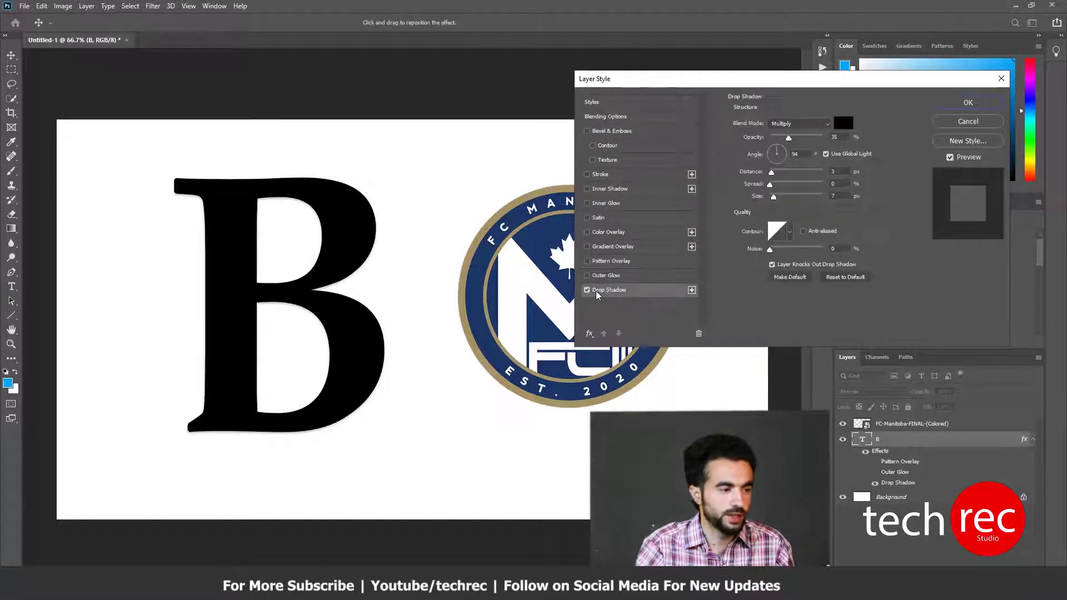
pyautogui.click(586, 290)
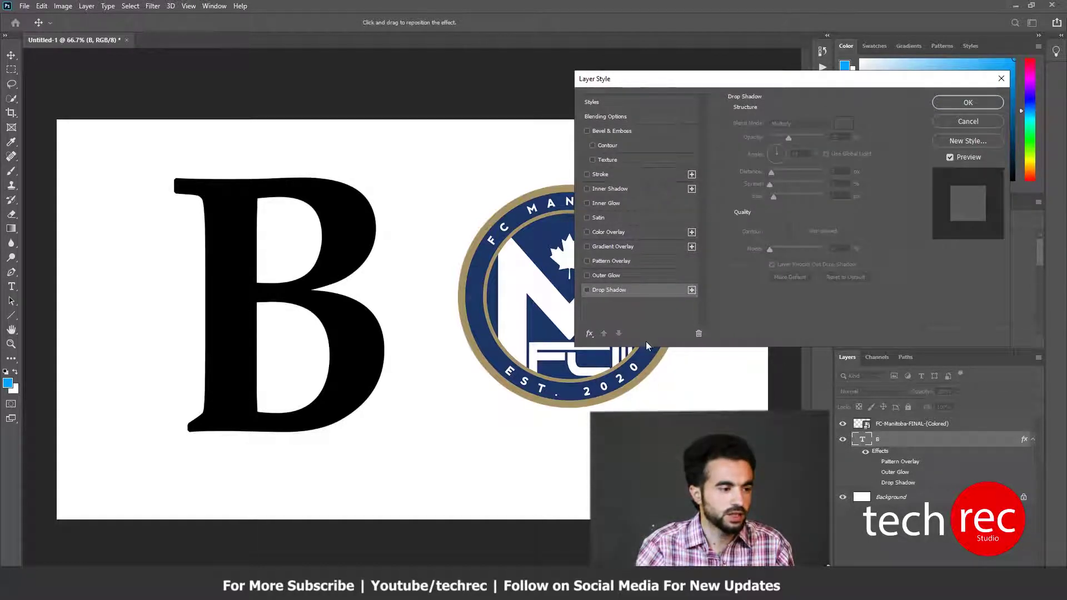
pyautogui.click(587, 289)
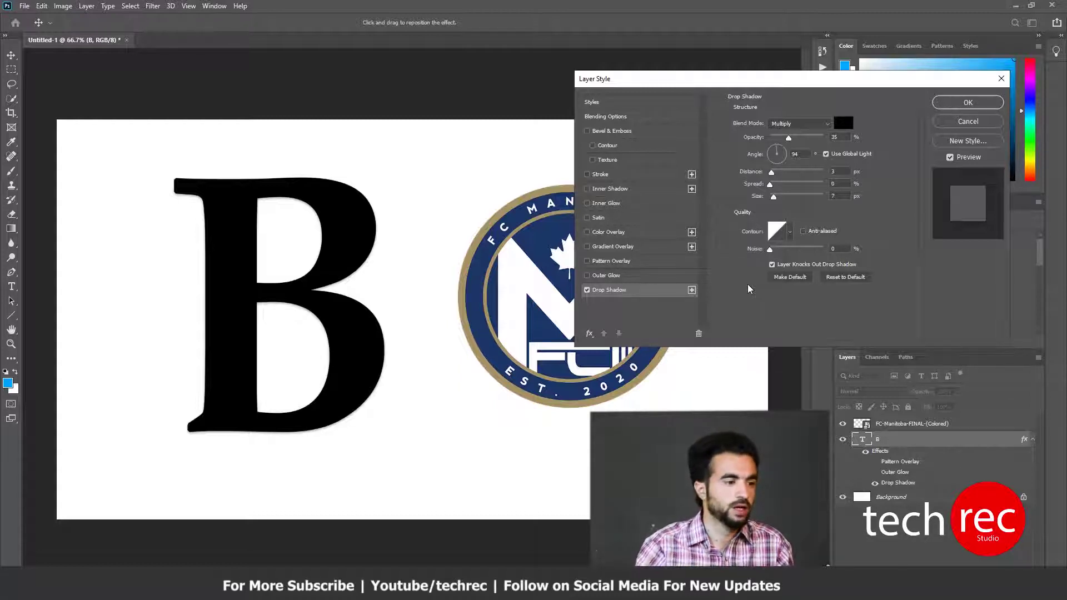
pyautogui.click(587, 290)
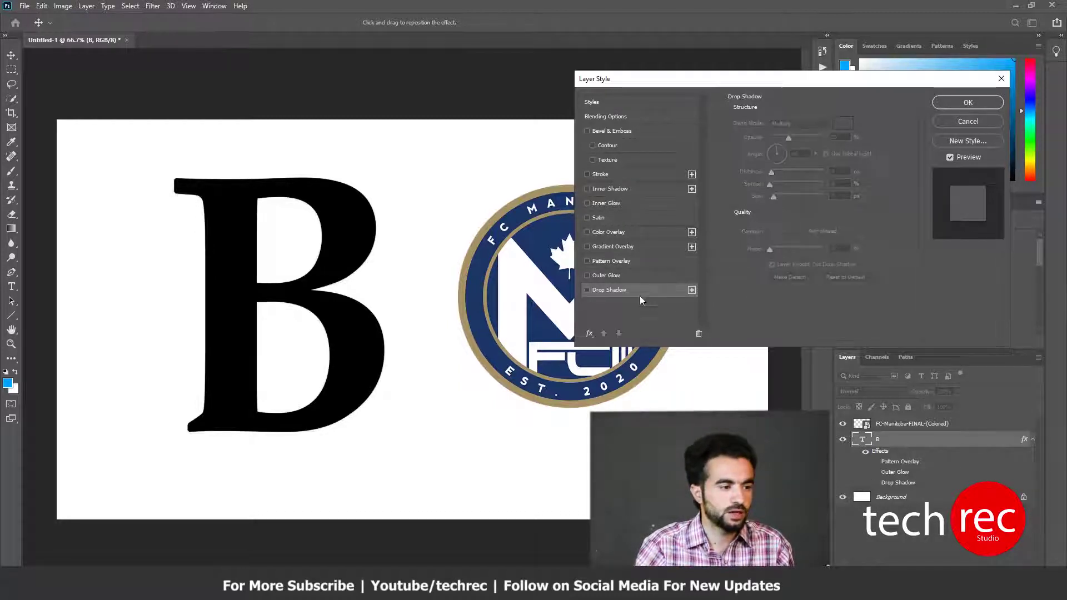
pyautogui.click(587, 290)
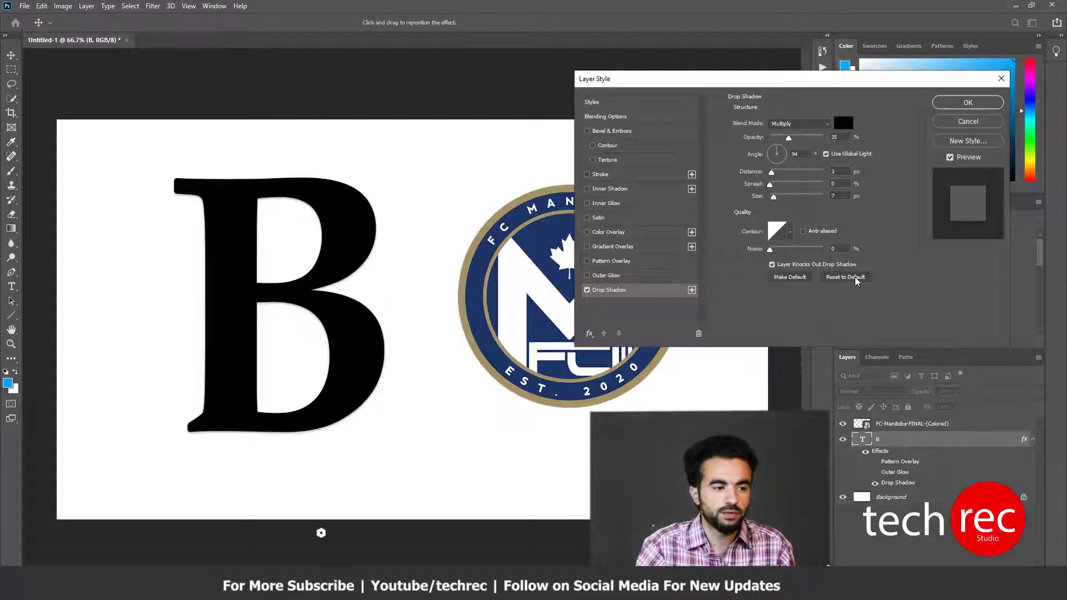
pyautogui.click(840, 279)
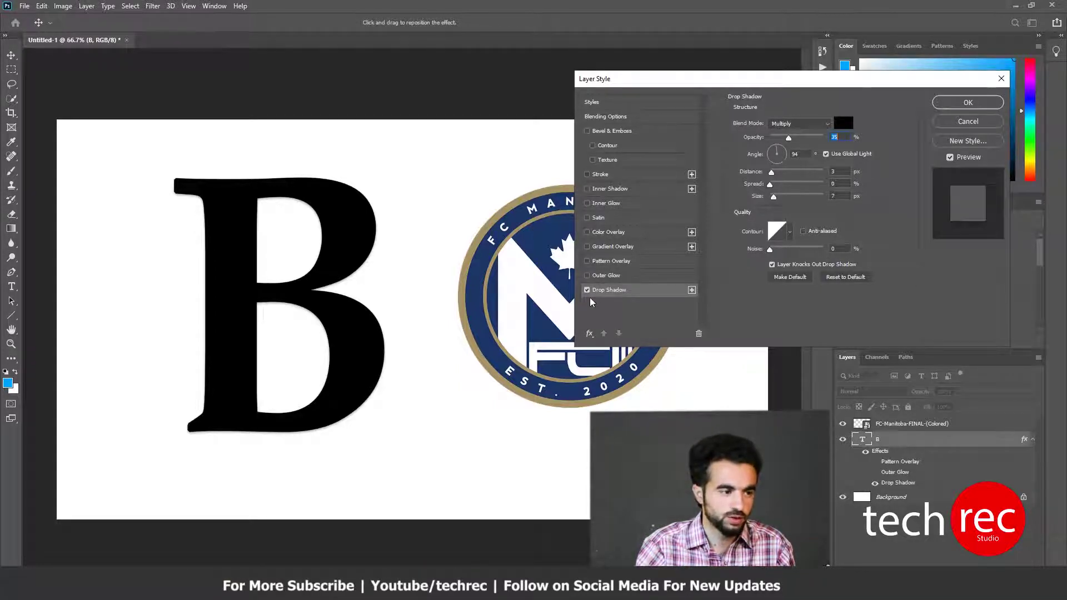
# Try the Outer Glow effect on the letter B and switch it off
pyautogui.click(588, 276)
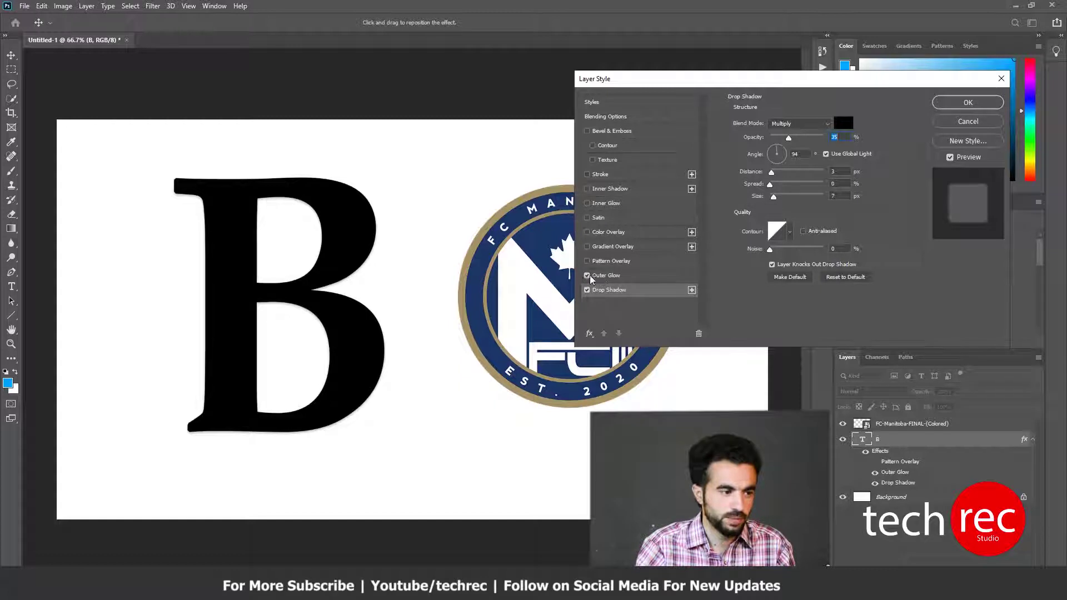
pyautogui.click(606, 275)
pyautogui.click(588, 276)
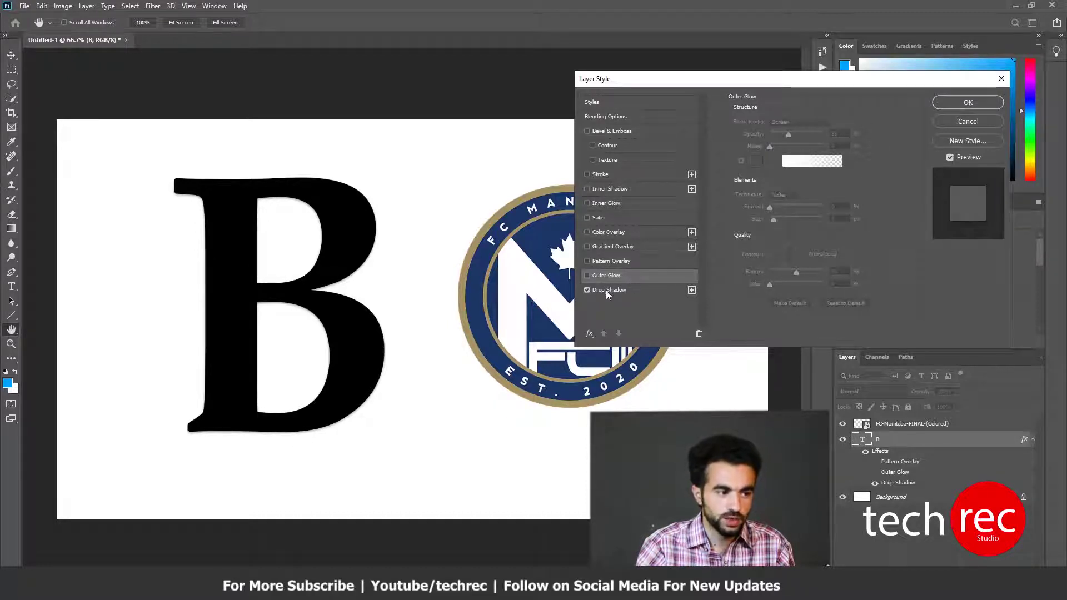
# Set the letter B's drop shadow to 29 px distance, 8% spread and 6 px size
pyautogui.click(635, 289)
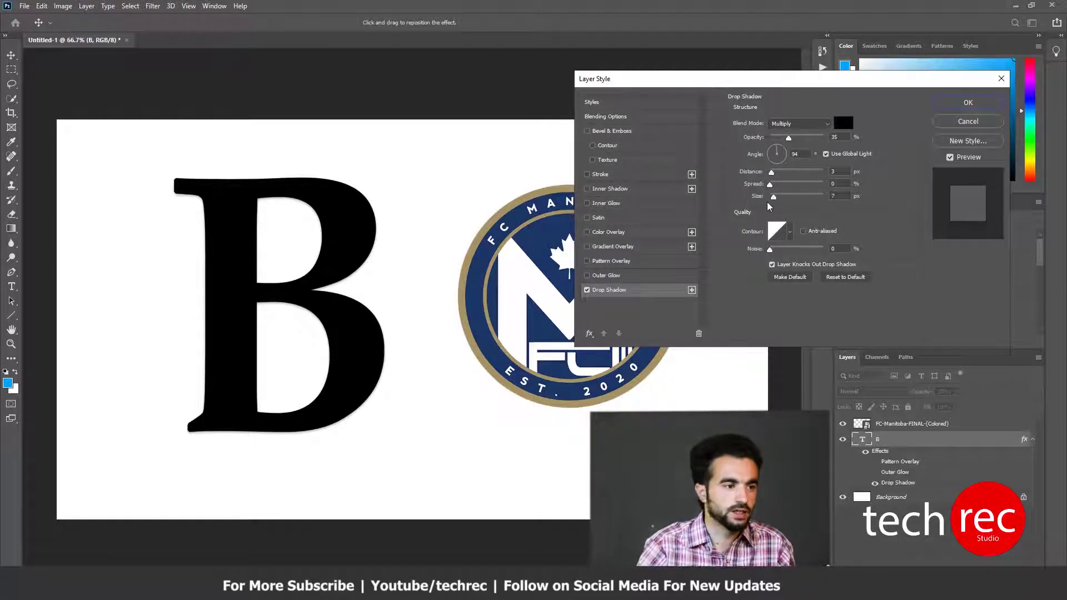
pyautogui.moveTo(772, 175); pyautogui.dragTo(785, 175)
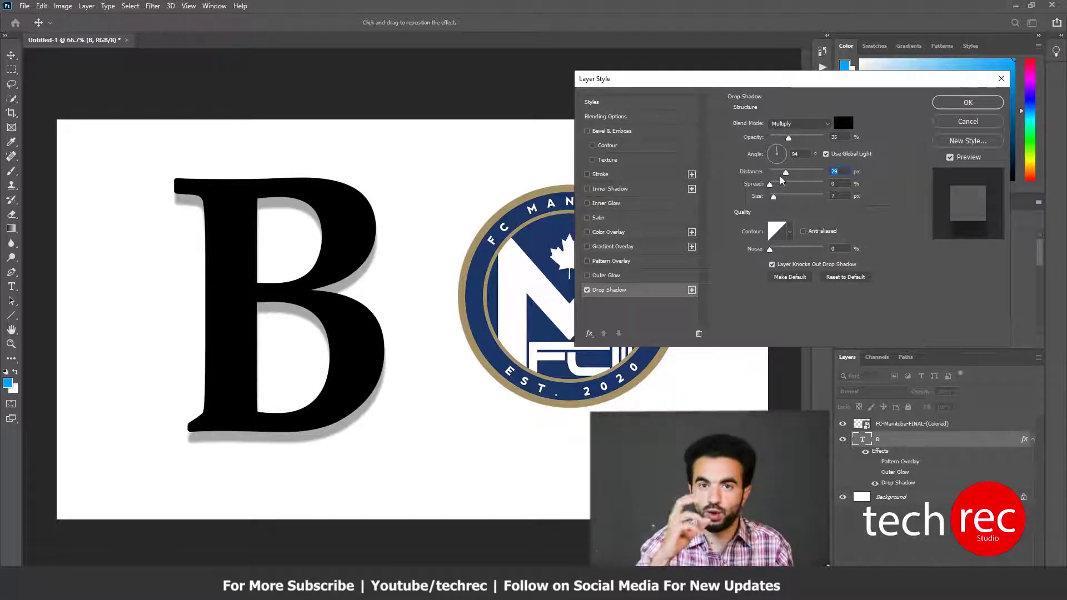
pyautogui.moveTo(770, 184)
pyautogui.mouseDown()
pyautogui.moveTo(787, 188)
pyautogui.moveTo(775, 201)
pyautogui.mouseUp()
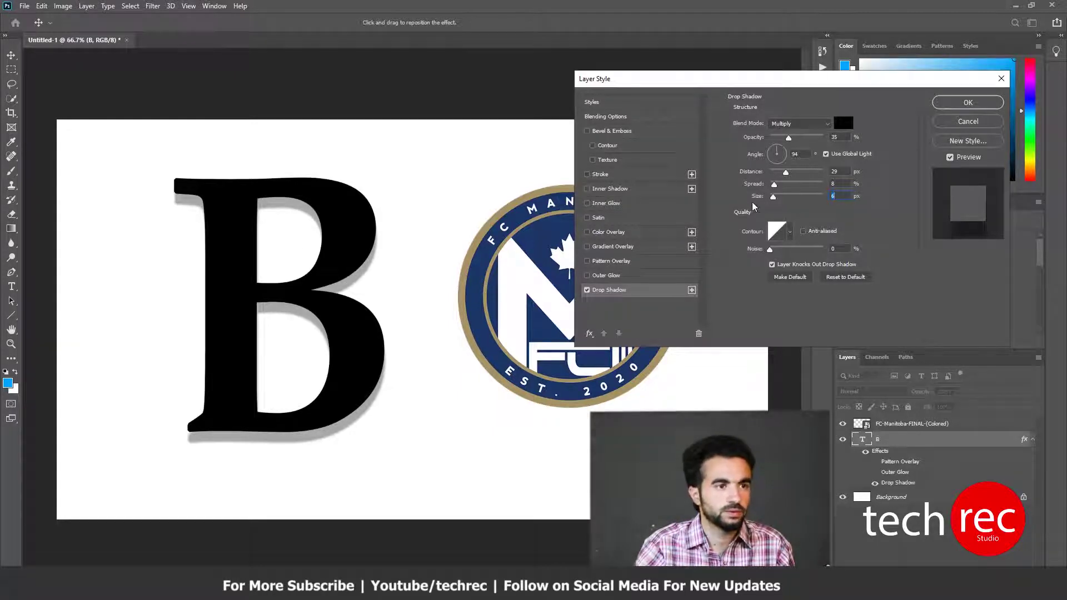
pyautogui.click(317, 317)
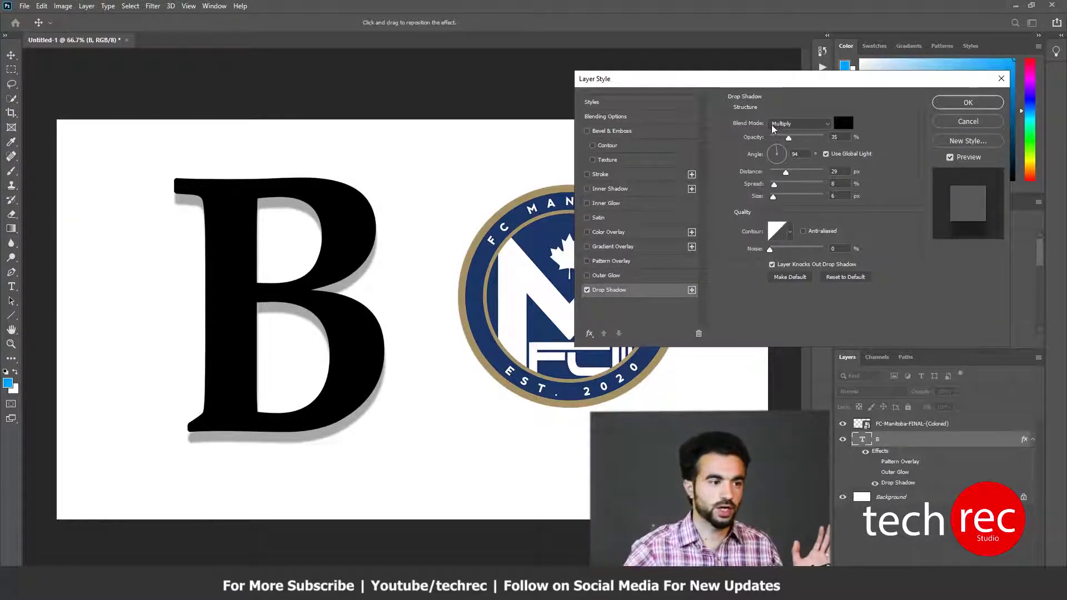
# Try a 24° light angle for the drop shadow and restore the angle to 94°
pyautogui.click(783, 151)
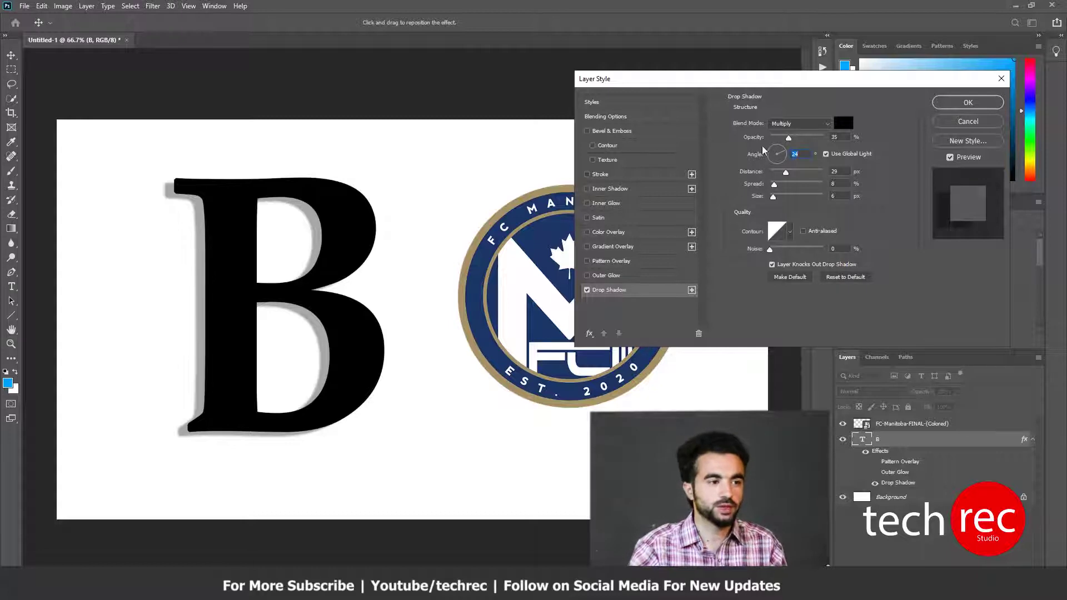
pyautogui.click(777, 149)
pyautogui.click(776, 148)
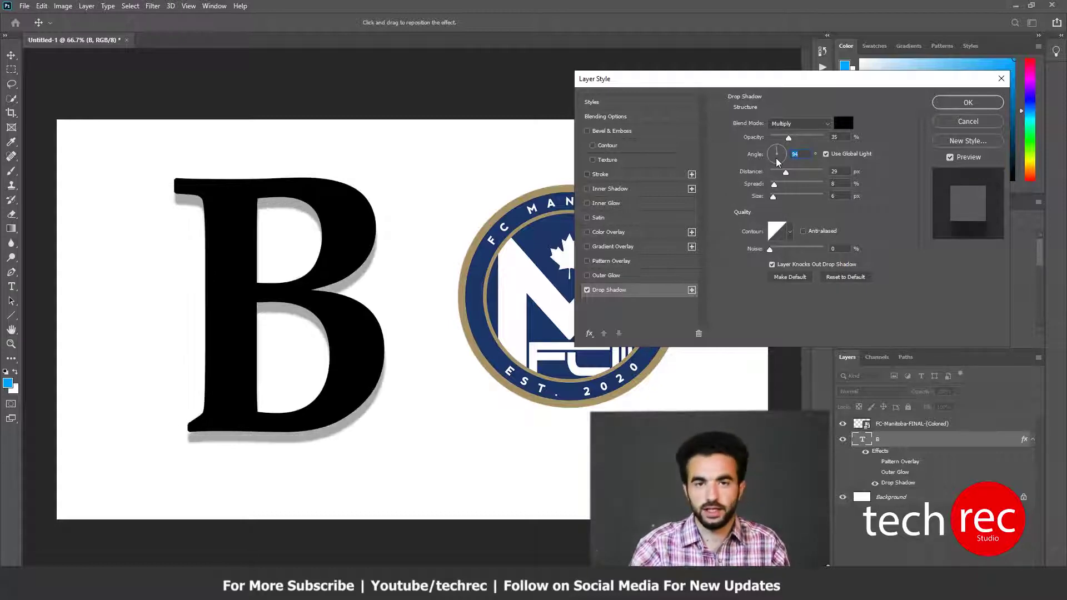
# Set the drop shadow's opacity to 23% and distance to 32 px, and apply the style to the letter B
pyautogui.moveTo(788, 137); pyautogui.dragTo(787, 173)
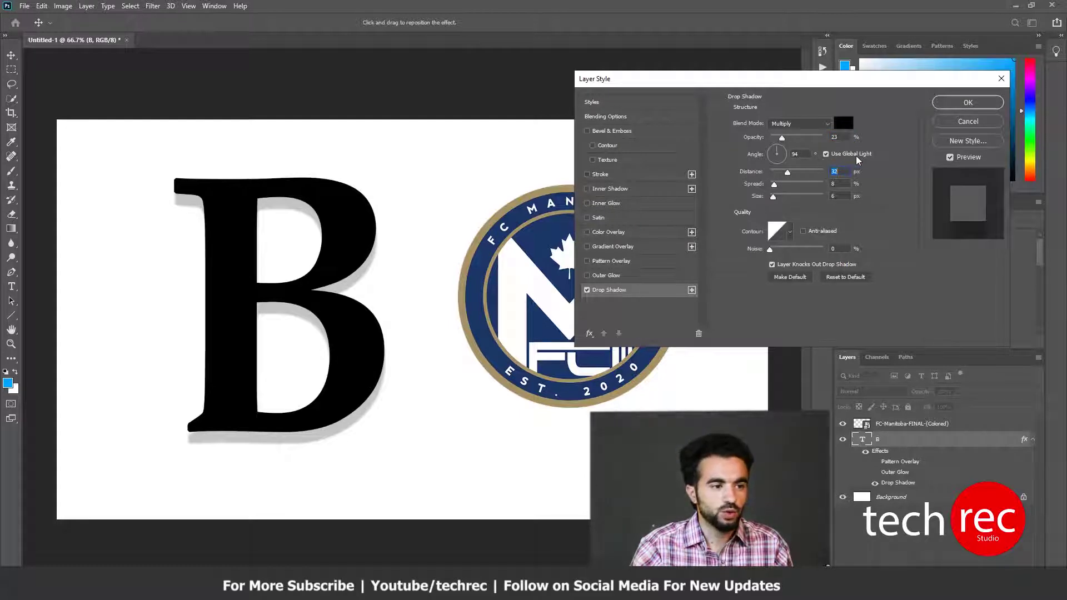
pyautogui.moveTo(783, 81); pyautogui.dragTo(821, 71)
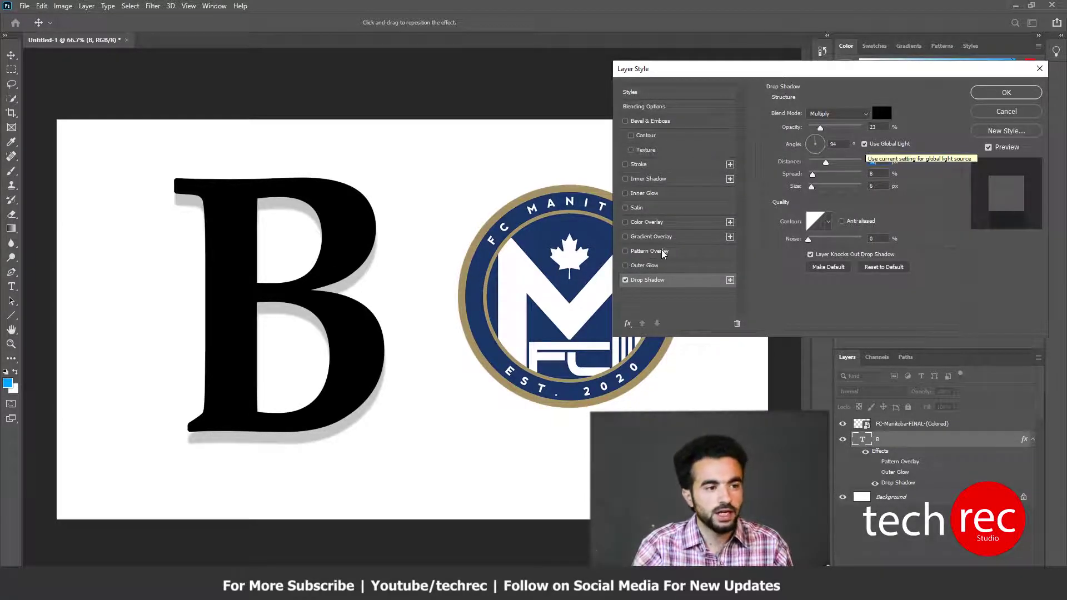
pyautogui.click(992, 96)
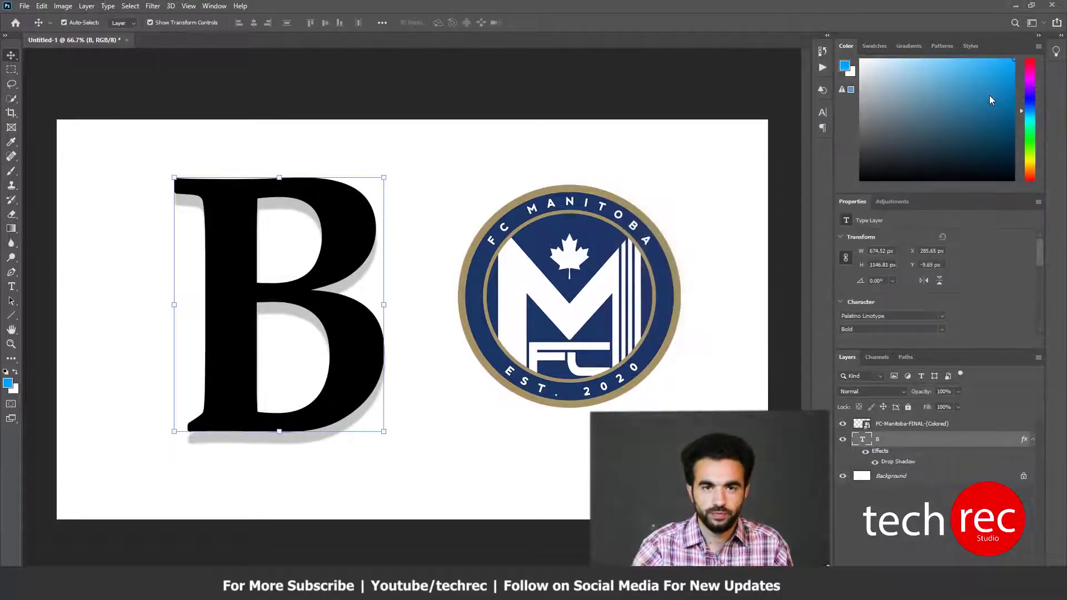
# Select the FC Manitoba logo layer
pyautogui.click(548, 268)
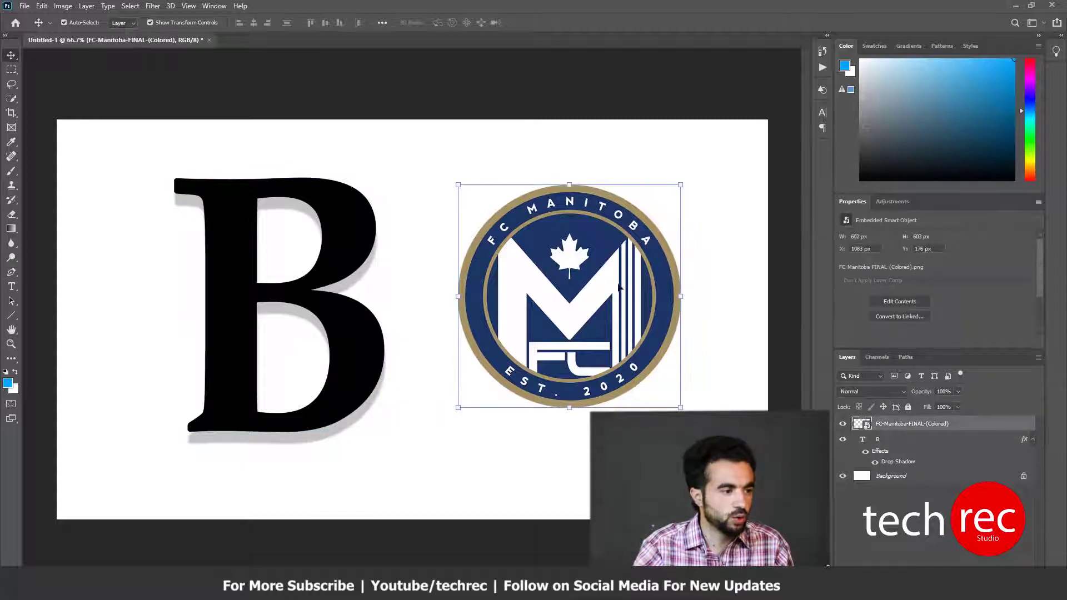